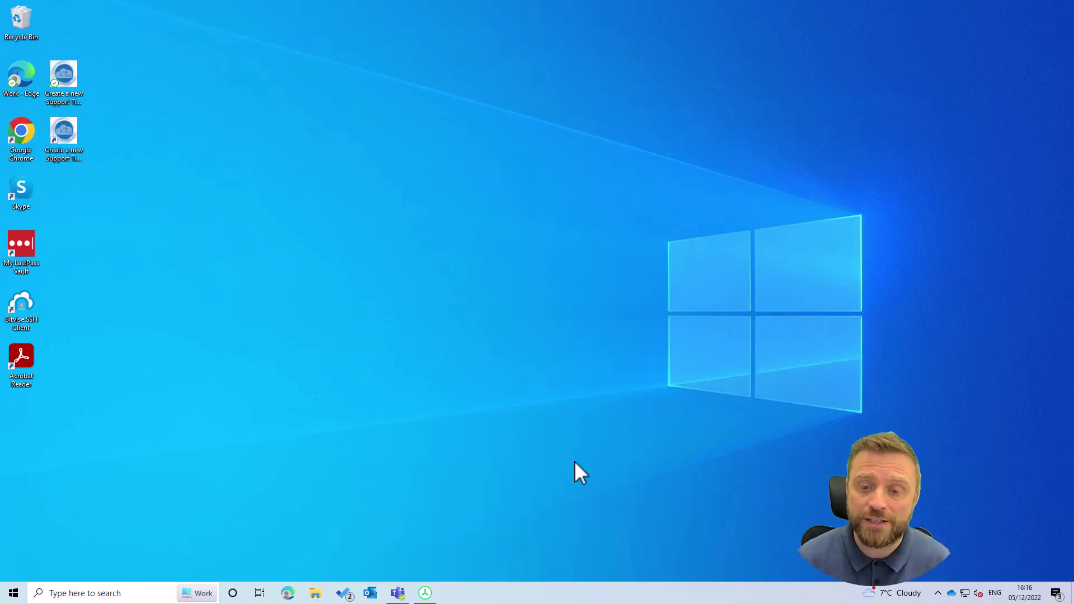
Step: Search Windows for "disk" and run Disk Cleanup as administrator for the C: drive
{"action": "left_click", "coordinate": [102, 593]}
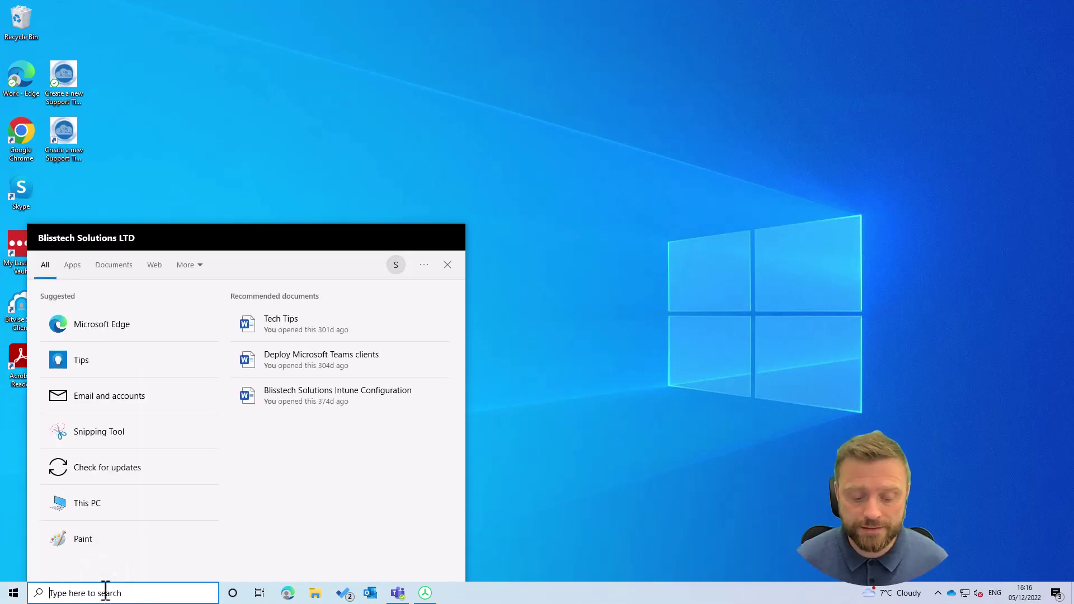
{"action": "type", "text": "disk"}
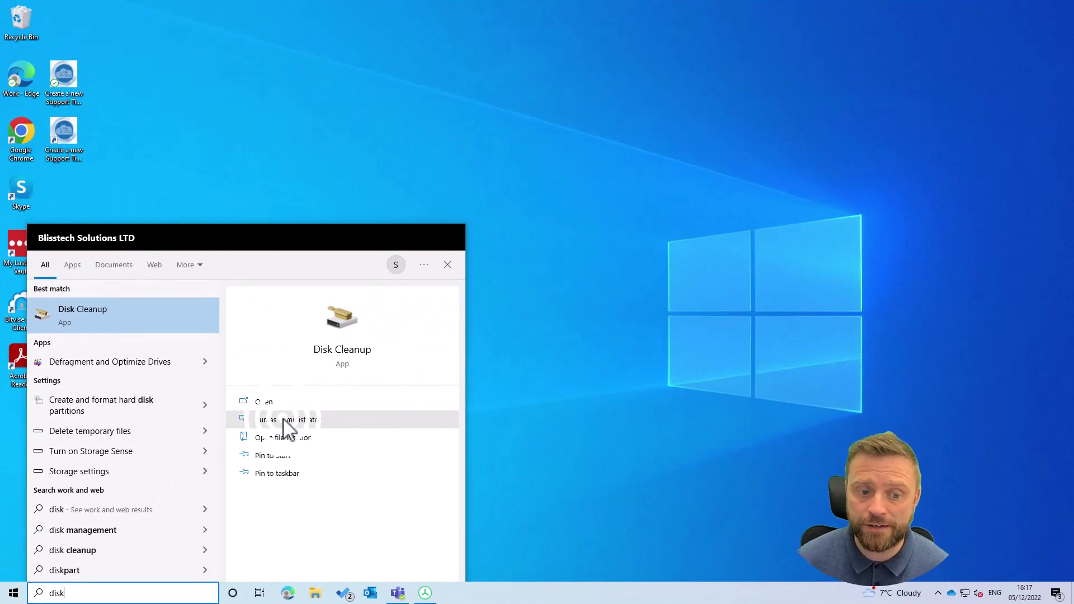
{"action": "left_click", "coordinate": [284, 421]}
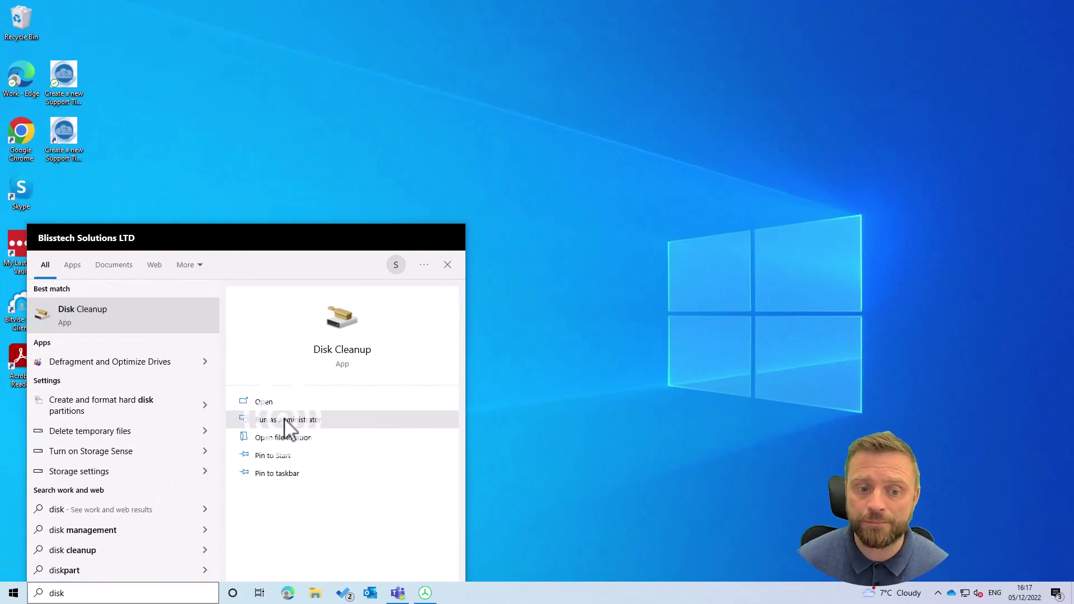
{"action": "left_click", "coordinate": [510, 296]}
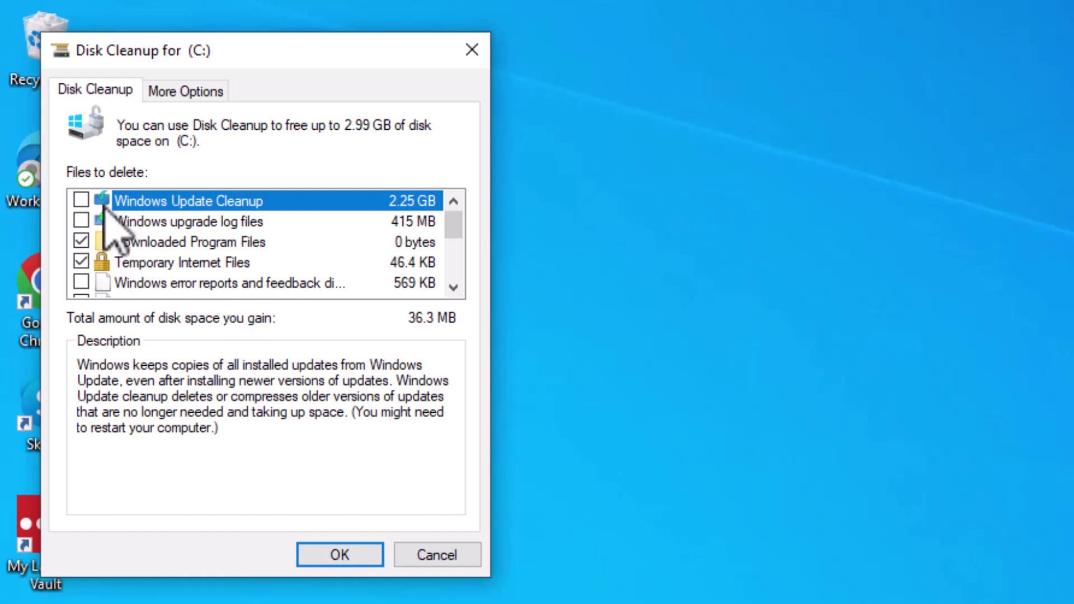
Step: Mark Windows Update Cleanup, Windows upgrade log files, Recycle Bin and Temporary files for deletion, and review the rest of the list
{"action": "left_click", "coordinate": [82, 200]}
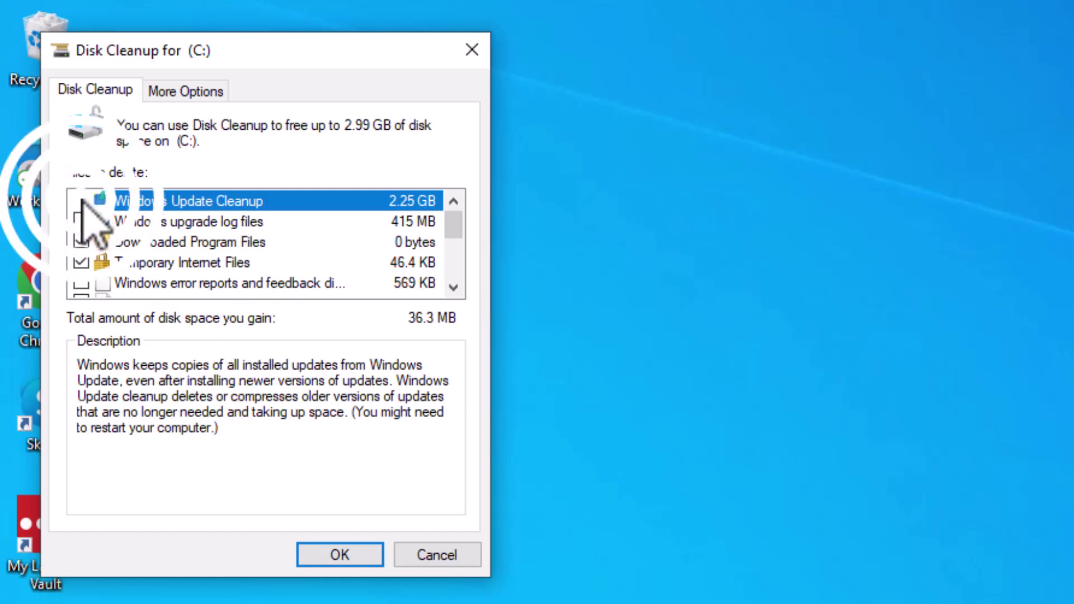
{"action": "left_click", "coordinate": [81, 221]}
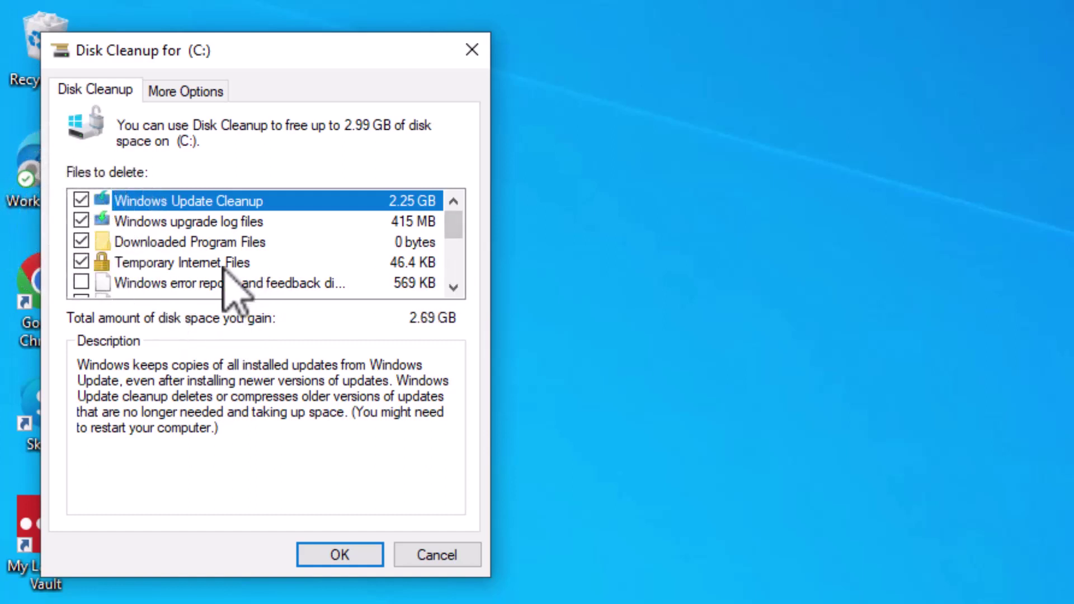
{"action": "scroll", "coordinate": [230, 282], "scroll_direction": "down", "scroll_amount": 2}
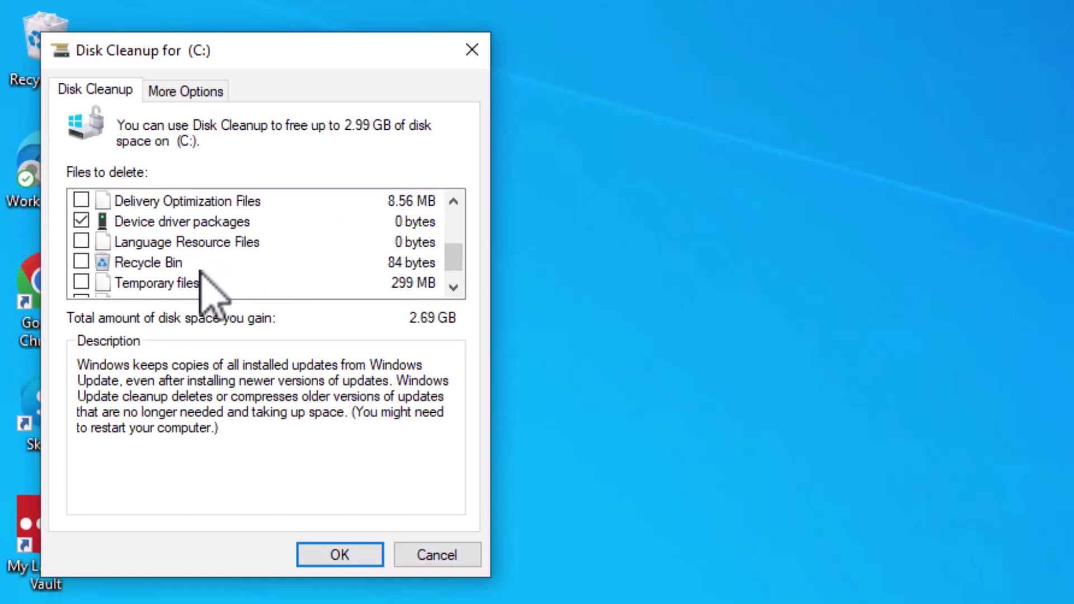
{"action": "left_click", "coordinate": [82, 262]}
{"action": "left_click", "coordinate": [81, 283]}
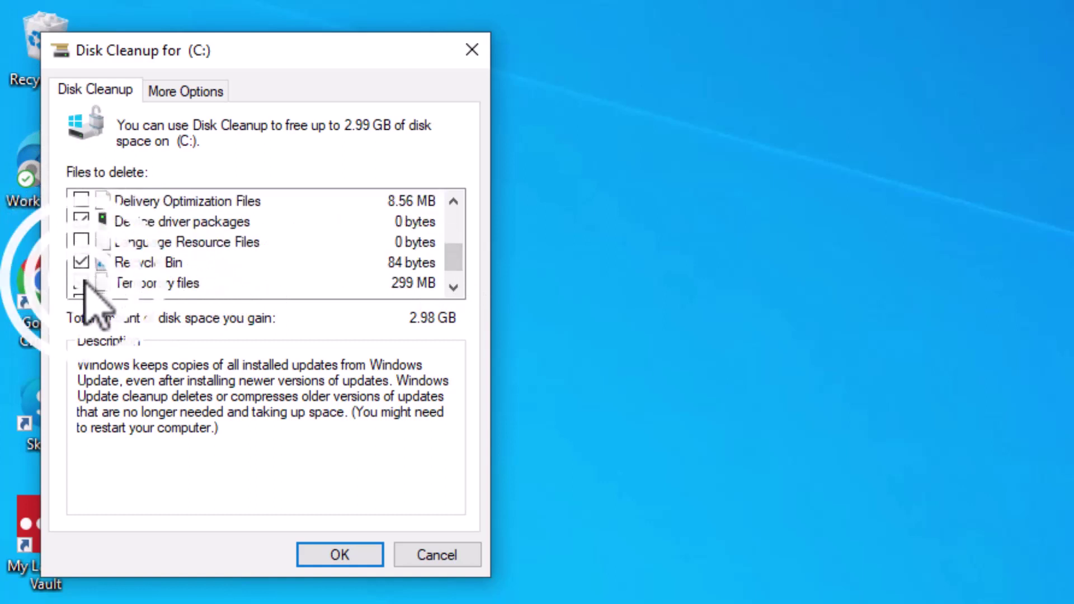
{"action": "scroll", "coordinate": [83, 282], "scroll_direction": "down", "scroll_amount": 1}
{"action": "scroll", "coordinate": [84, 283], "scroll_direction": "up", "scroll_amount": 3}
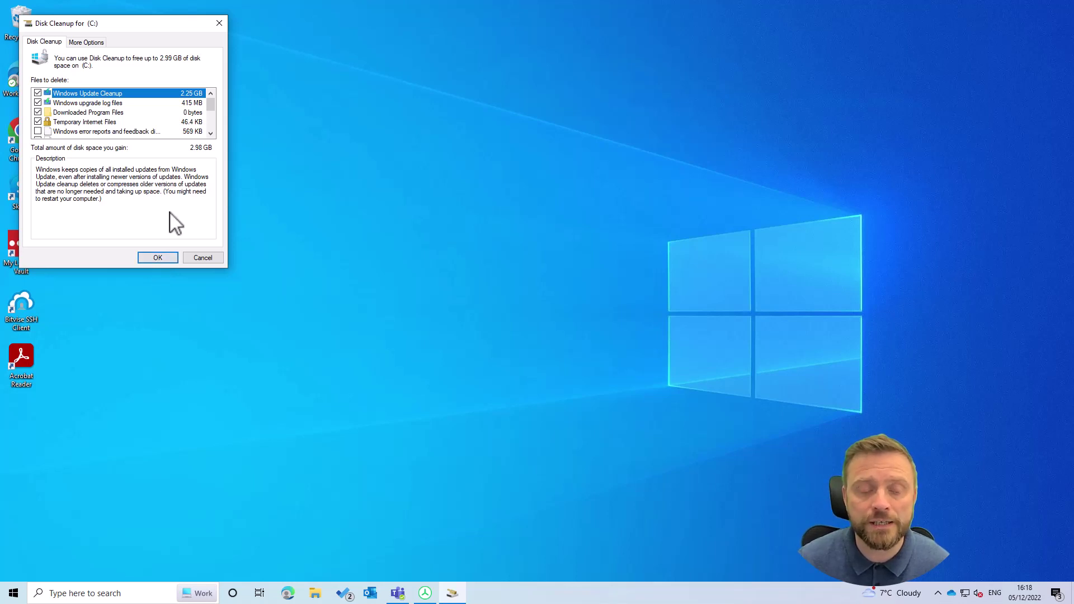
Step: Switch to TreeSize Free, reposition its window, and expand the Users folder on C: down to the SupportDude profile
{"action": "left_click", "coordinate": [425, 595]}
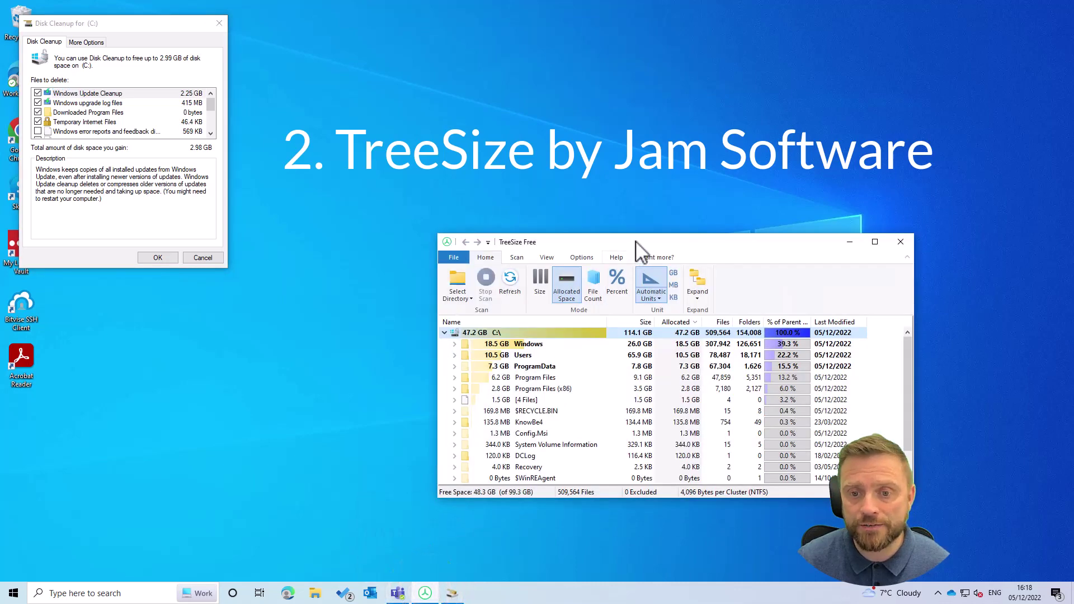
{"action": "left_click_drag", "start_coordinate": [637, 255], "coordinate": [545, 169]}
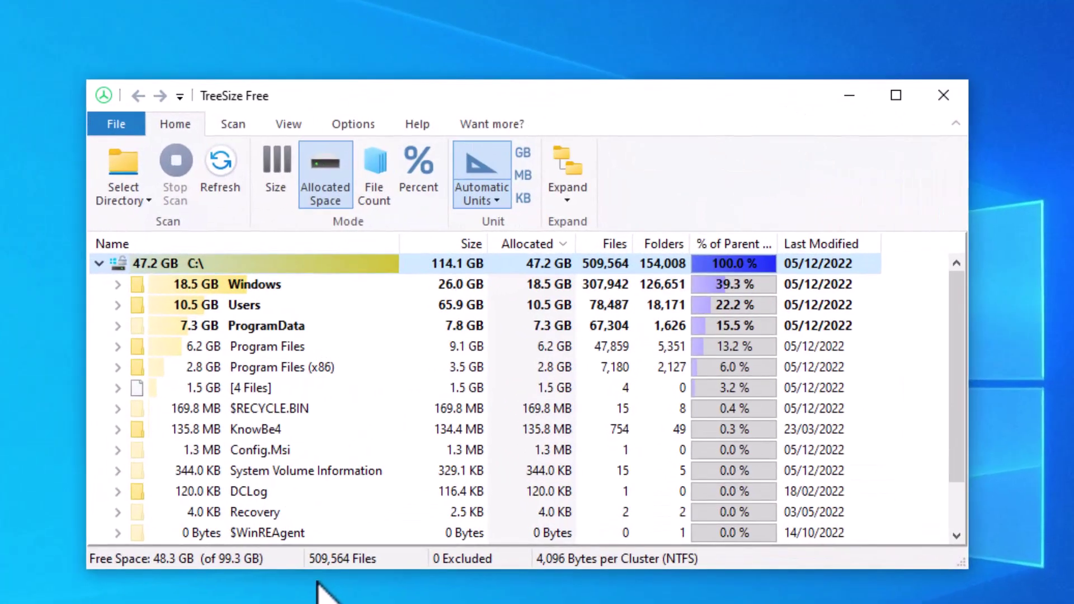
{"action": "left_click", "coordinate": [118, 305]}
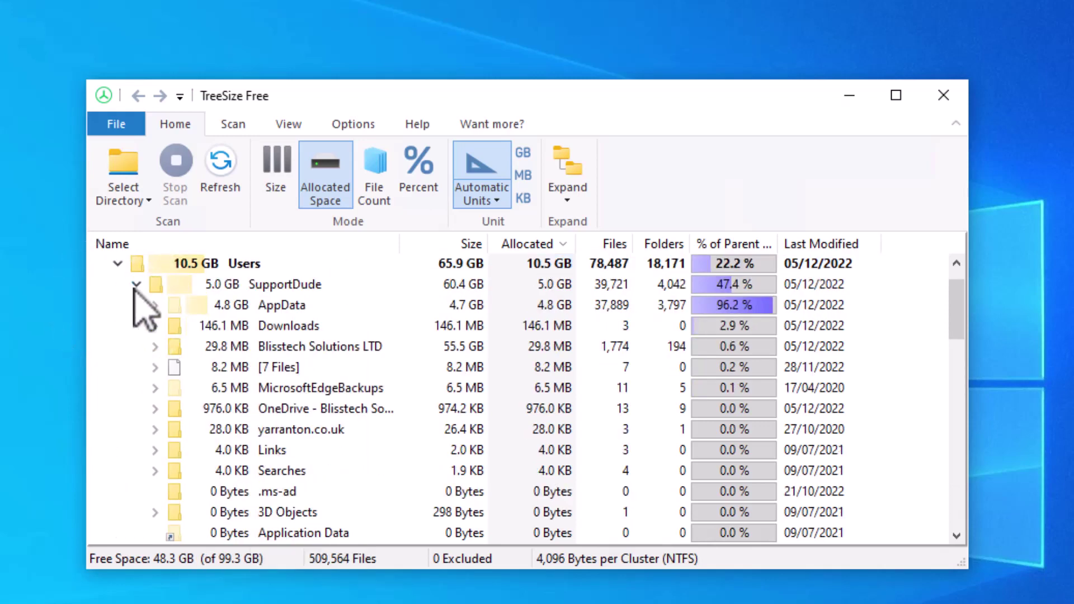
{"action": "left_click", "coordinate": [136, 284]}
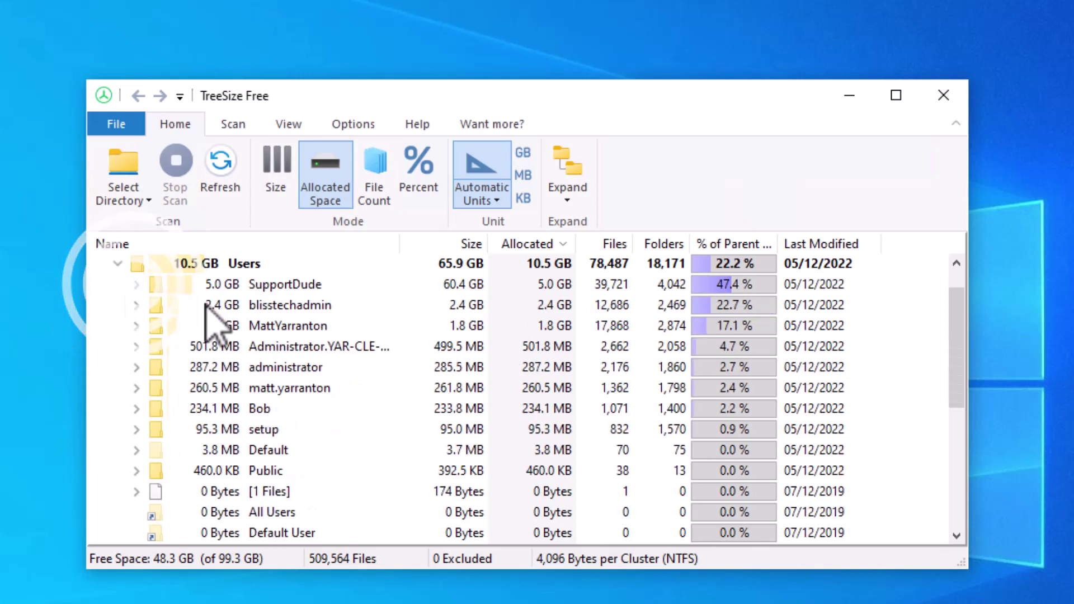
{"action": "left_click", "coordinate": [139, 285]}
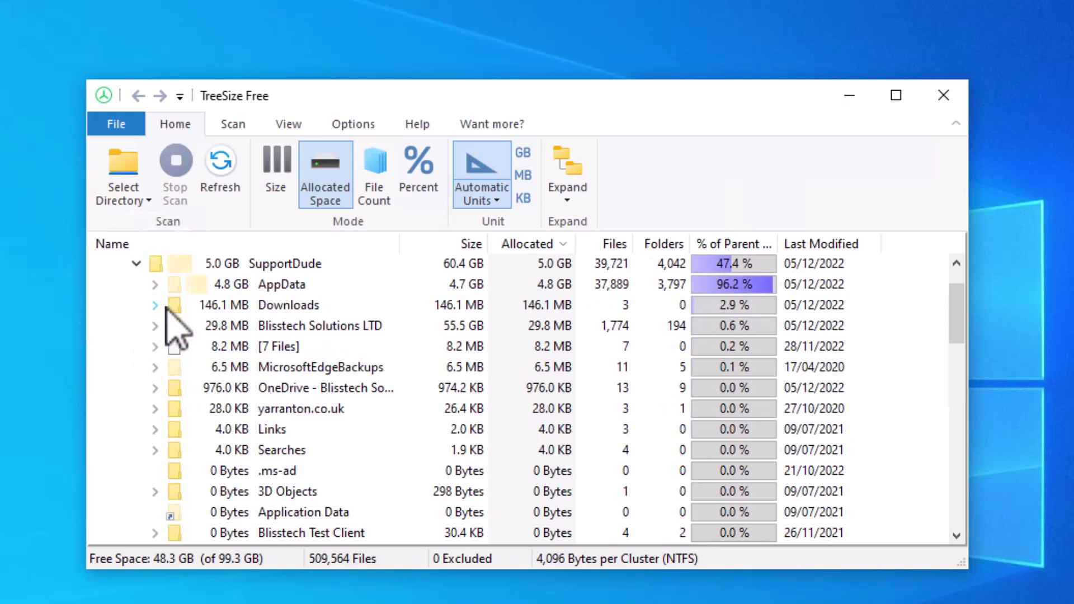
Step: Examine the space used inside the SupportDude profile's Downloads and AppData folders, and collapse the profile again
{"action": "double_click", "coordinate": [235, 305]}
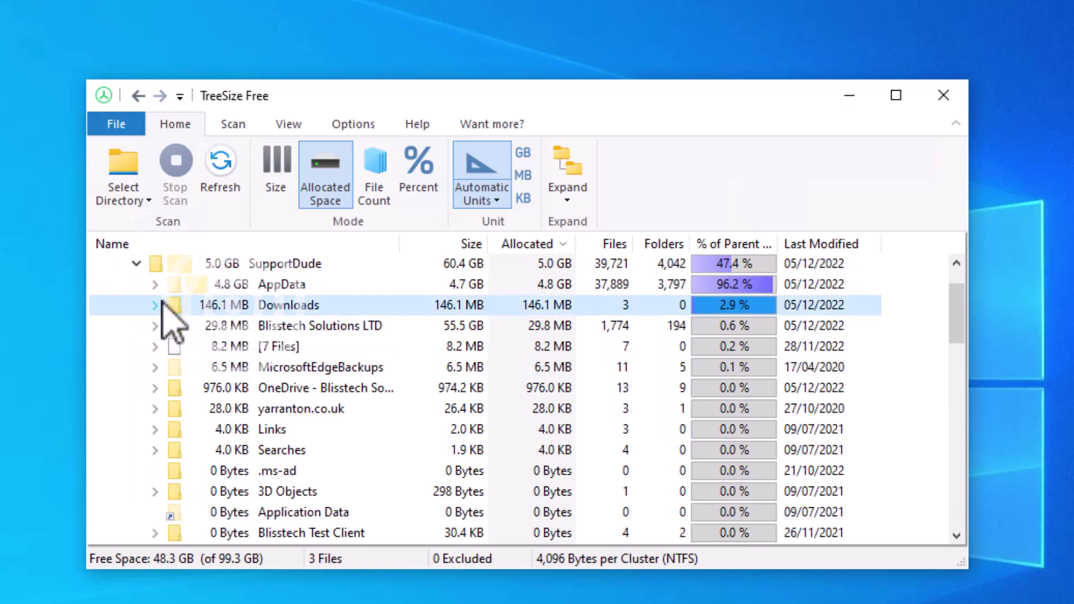
{"action": "left_click", "coordinate": [258, 327]}
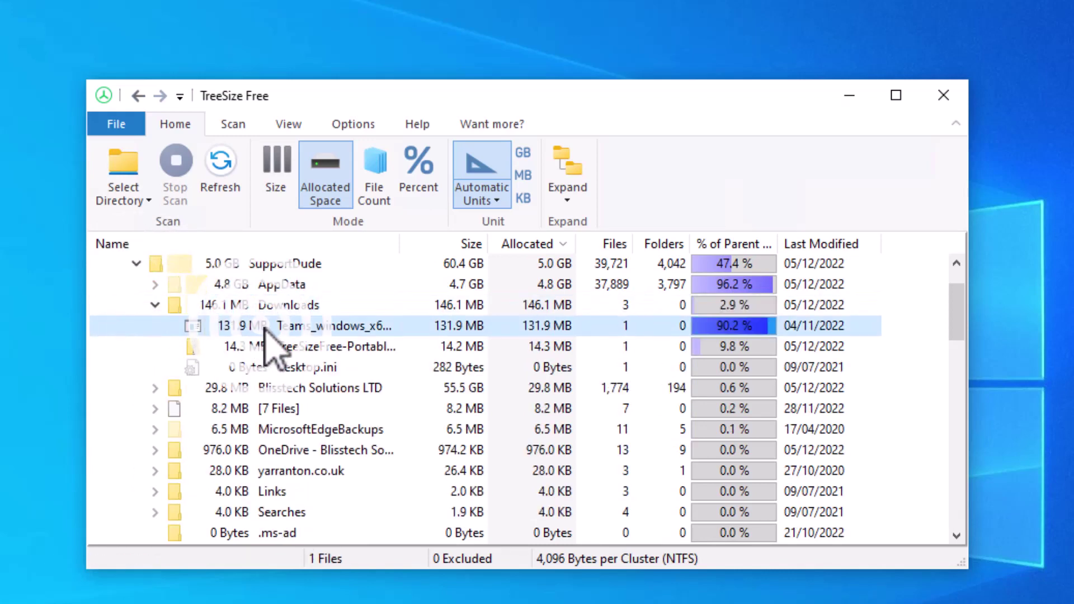
{"action": "mouse_move", "coordinate": [265, 330]}
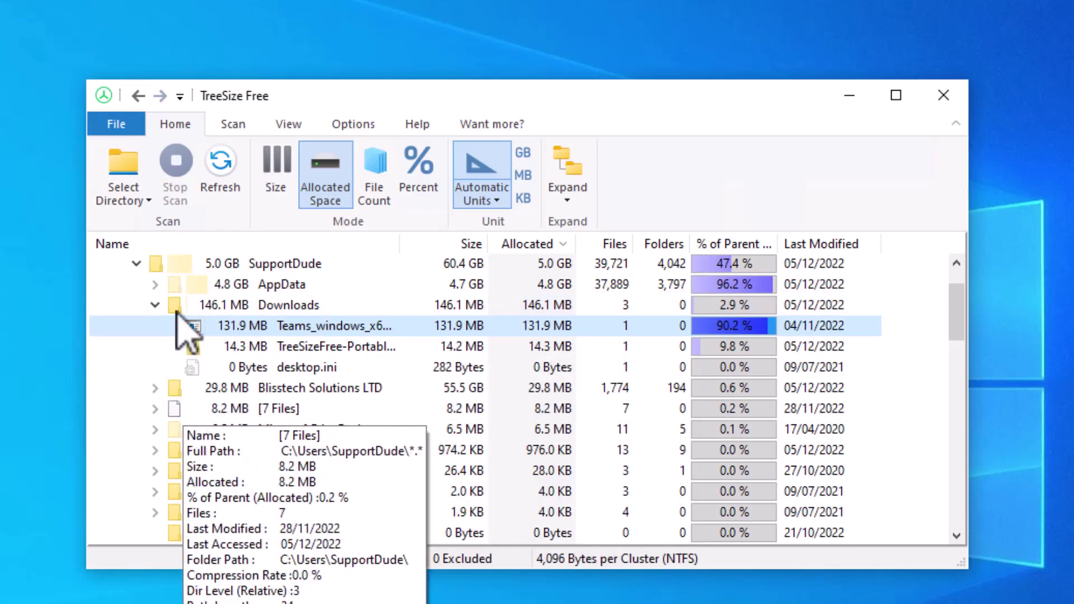
{"action": "left_click", "coordinate": [157, 305]}
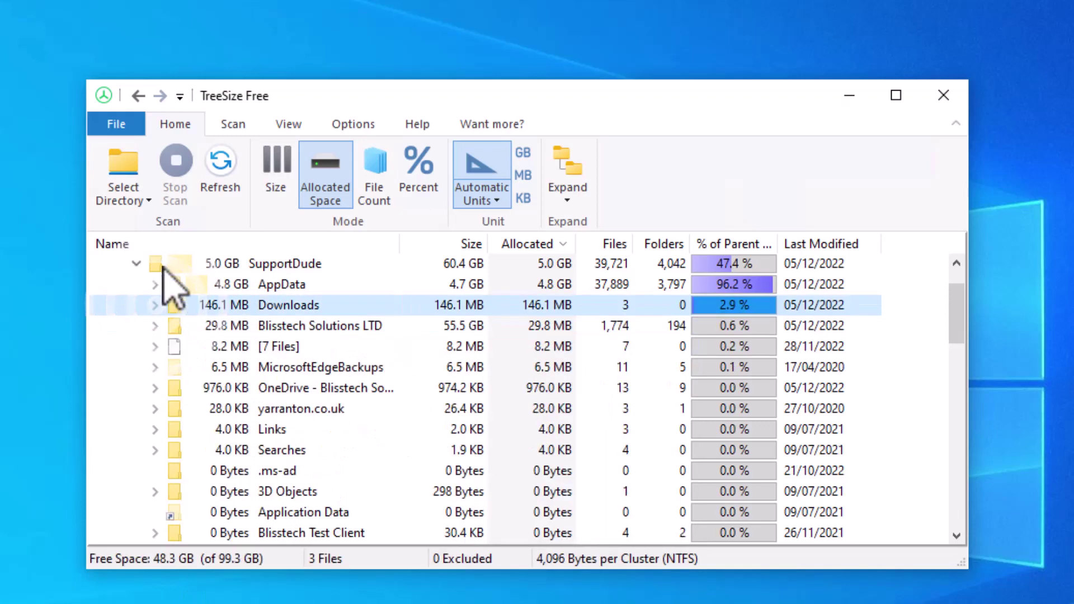
{"action": "left_click", "coordinate": [156, 285]}
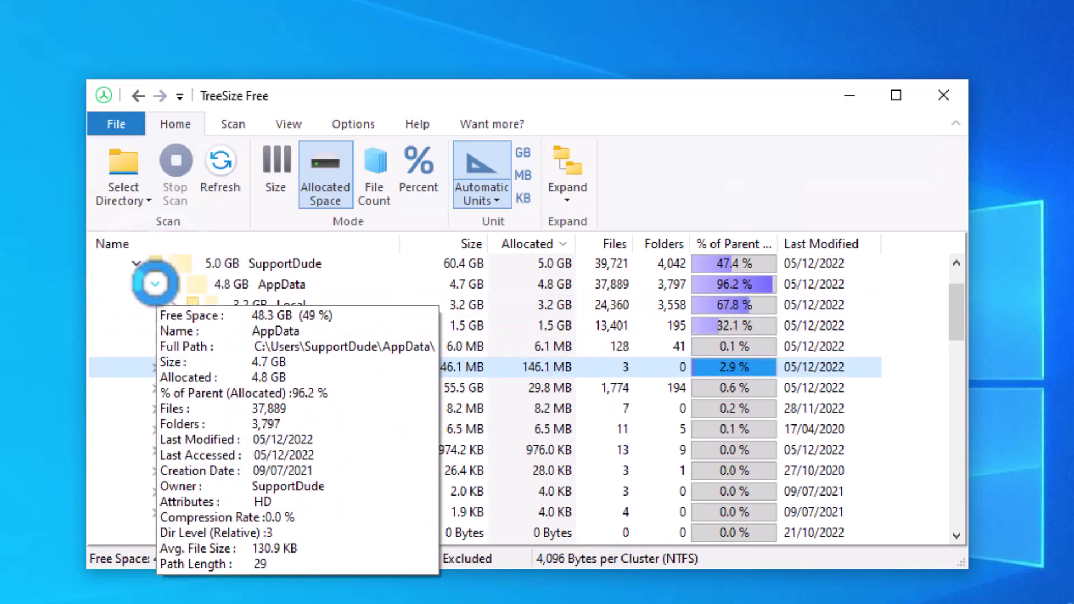
{"action": "left_click", "coordinate": [156, 284]}
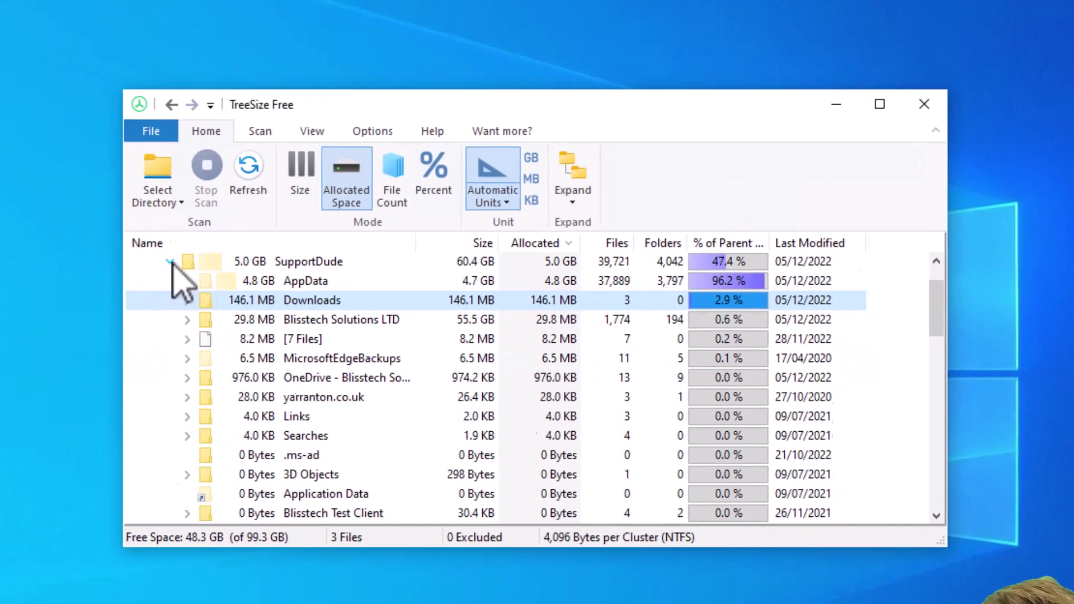
{"action": "left_click", "coordinate": [171, 262]}
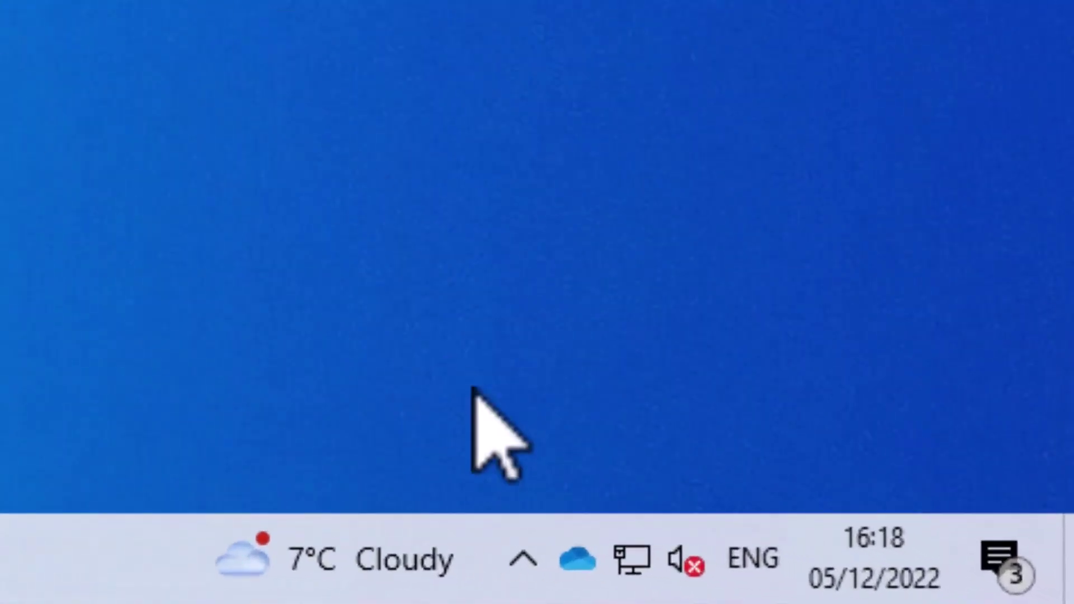
Step: Open the OneDrive - Blisstech Solutions LTD folder in File Explorer and free up the local space used by its Desktop folder
{"action": "mouse_move", "coordinate": [585, 576]}
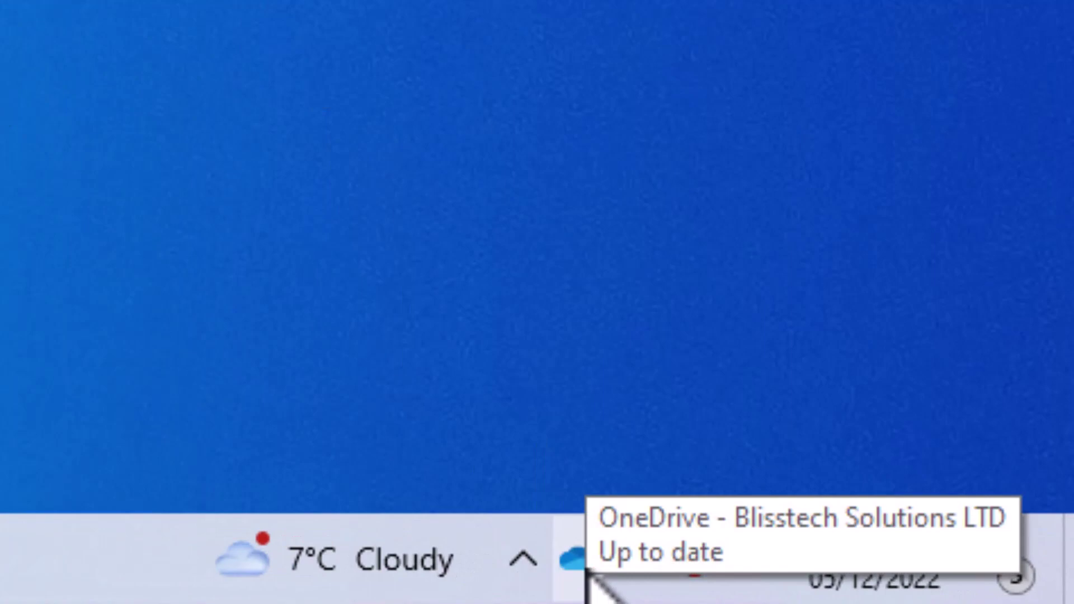
{"action": "double_click", "coordinate": [586, 575]}
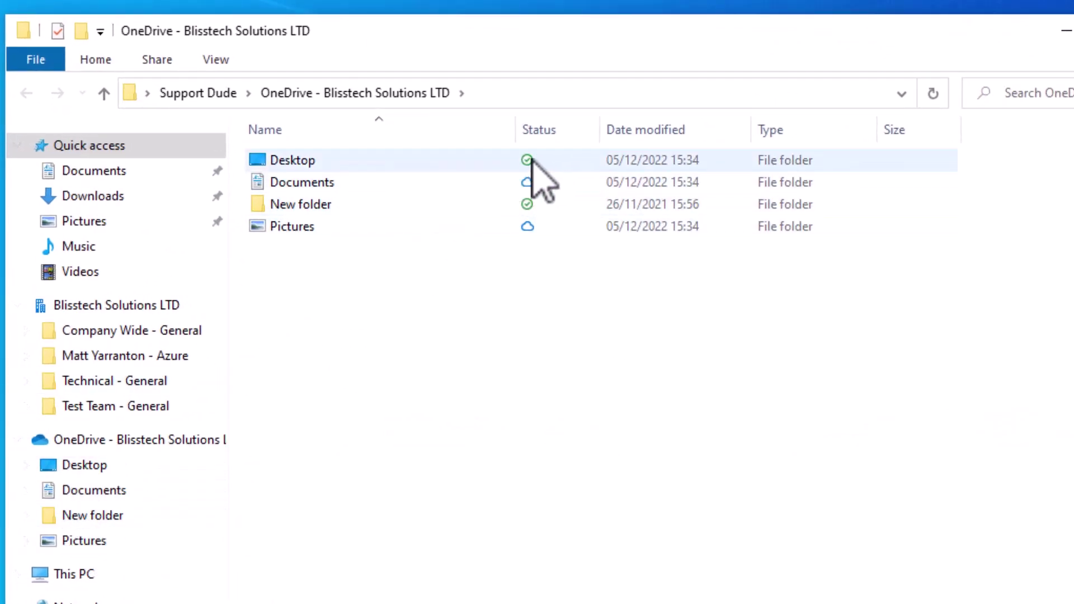
{"action": "mouse_move", "coordinate": [528, 163]}
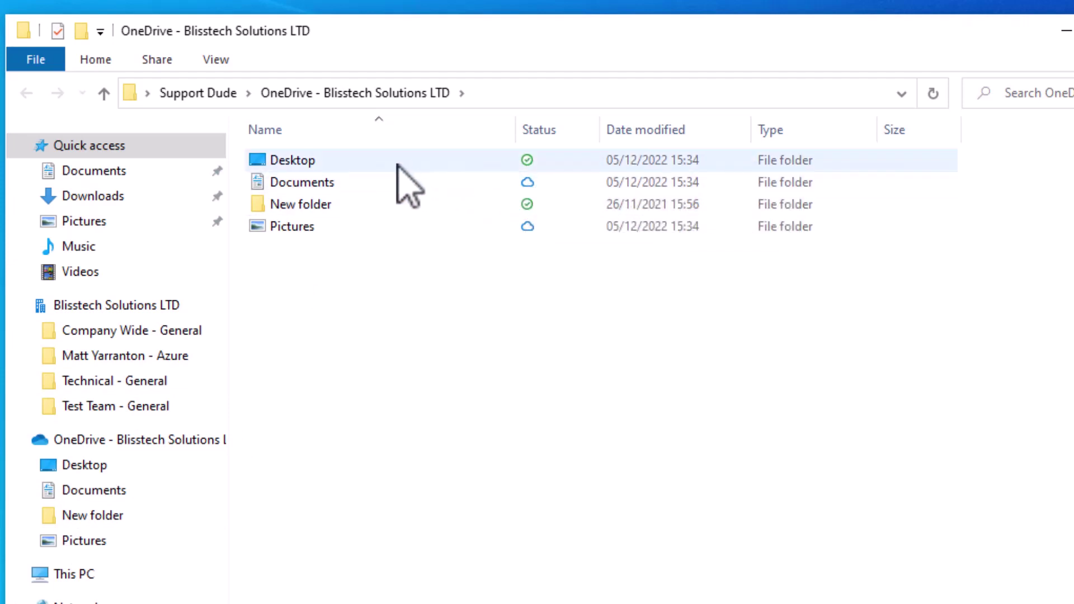
{"action": "right_click", "coordinate": [305, 164]}
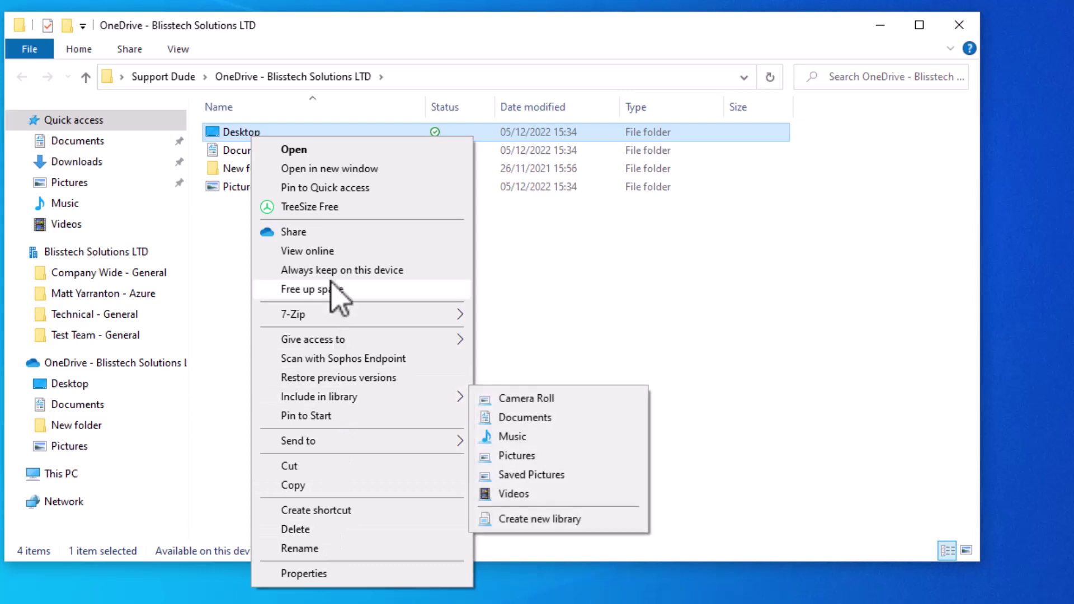
{"action": "left_click", "coordinate": [326, 289]}
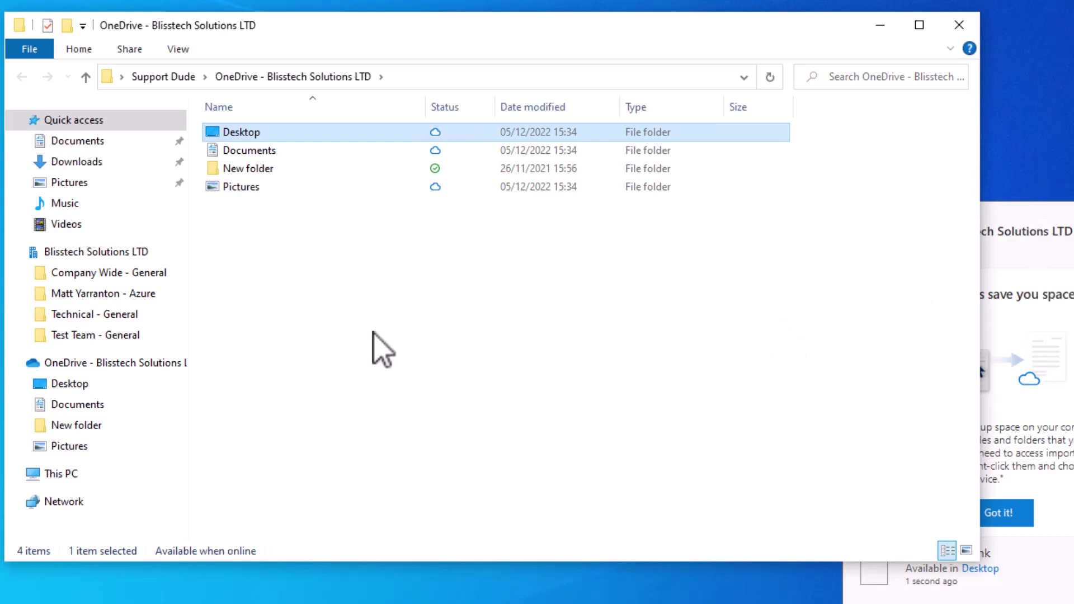
Step: Free up the local space used by the synced Technical - General folder under Blisstech Solutions LTD
{"action": "left_click", "coordinate": [61, 252]}
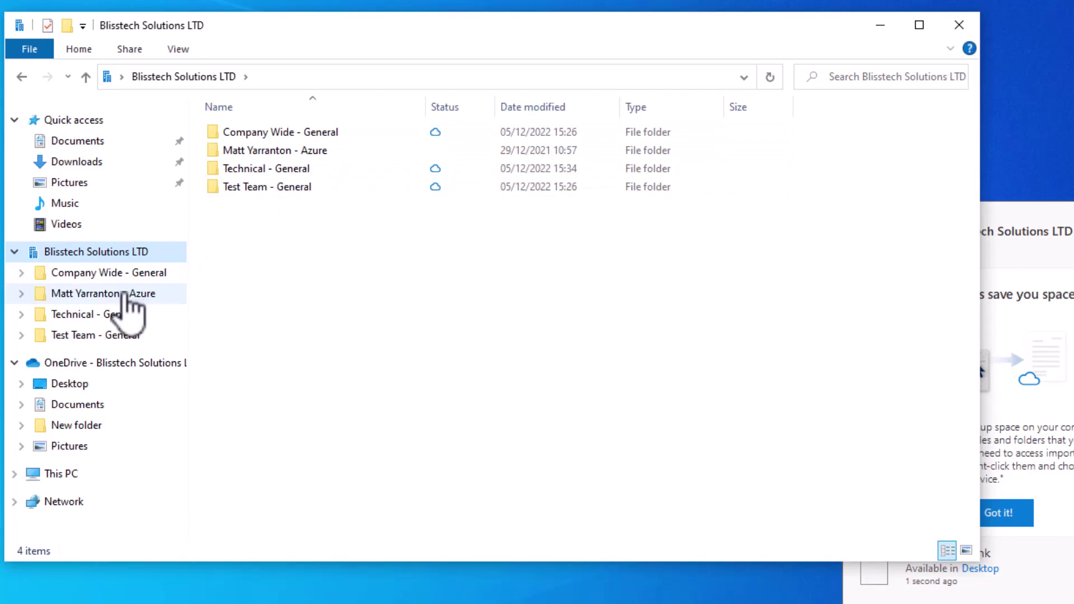
{"action": "left_click", "coordinate": [106, 335]}
{"action": "left_click", "coordinate": [105, 315]}
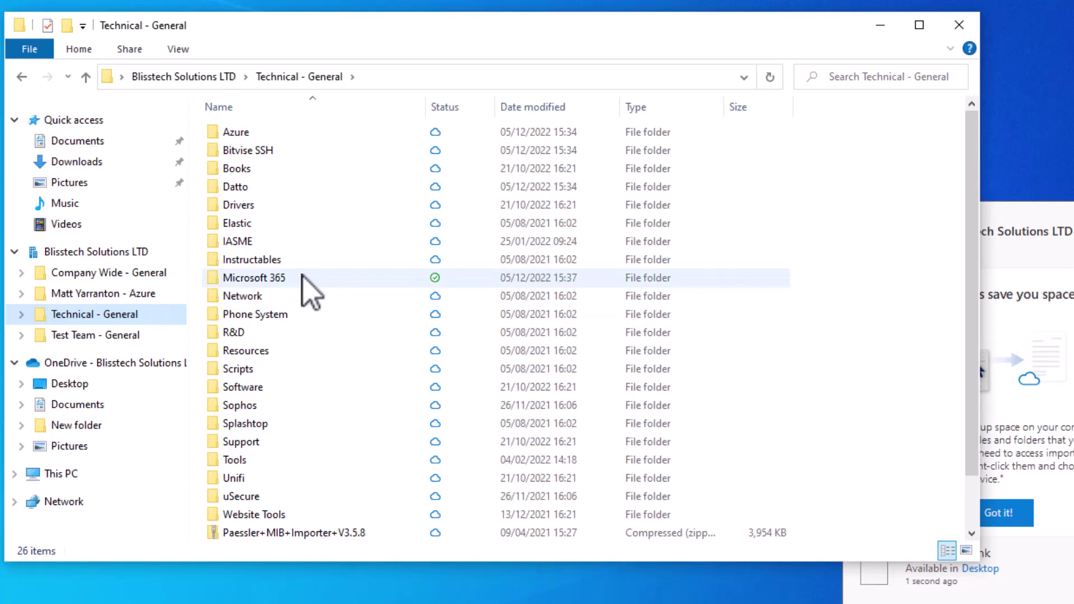
{"action": "right_click", "coordinate": [302, 276]}
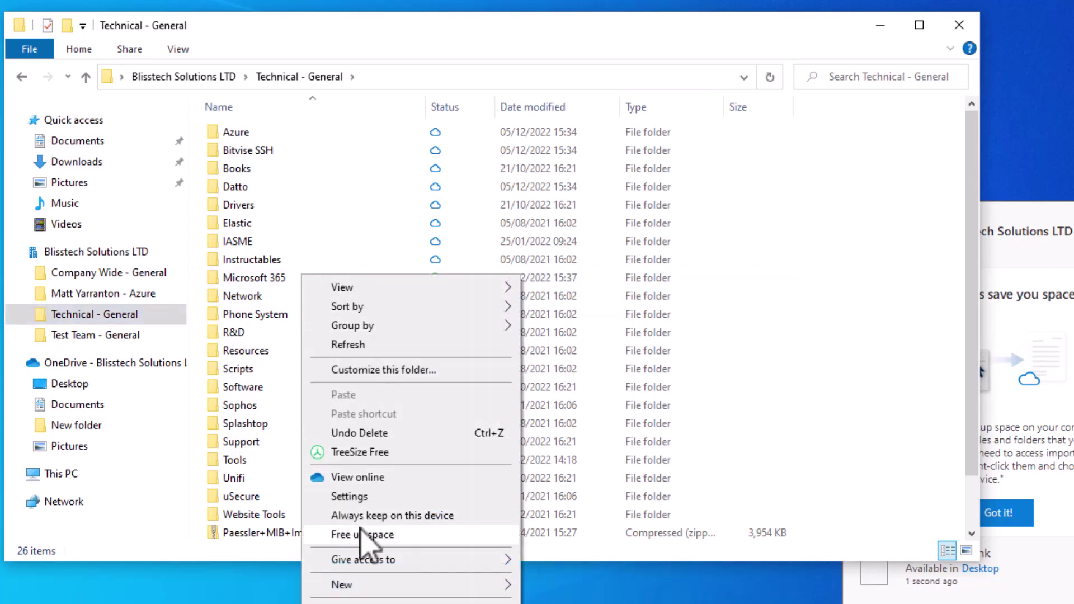
{"action": "left_click", "coordinate": [362, 535]}
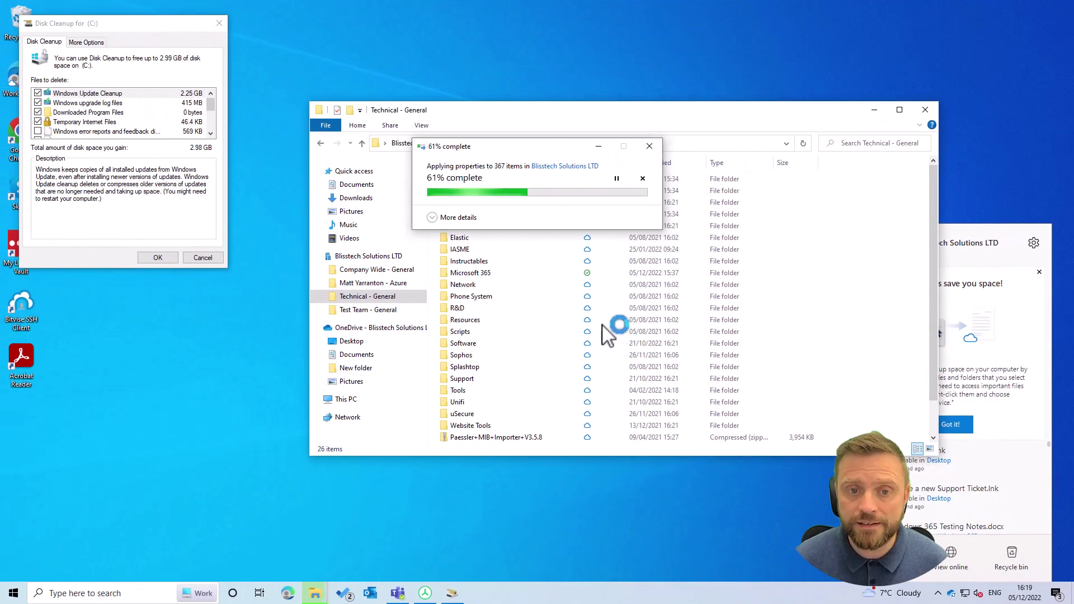